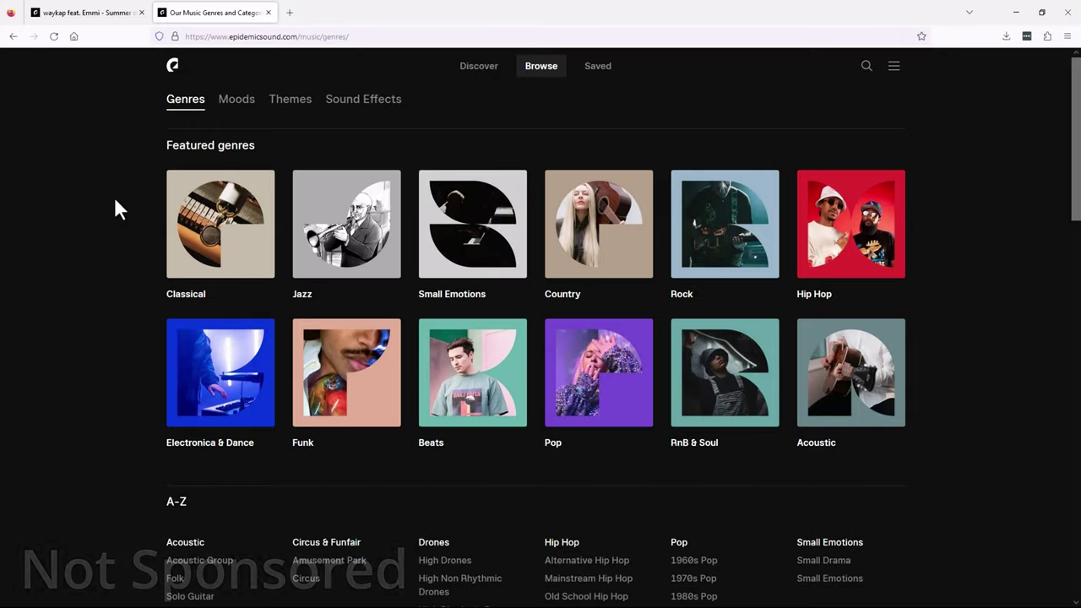
Step: Scroll down to Summer of Our Lives and preview it to 0:04 before pausing
scroll(114, 195, down, 3)
scroll(116, 201, down, 5)
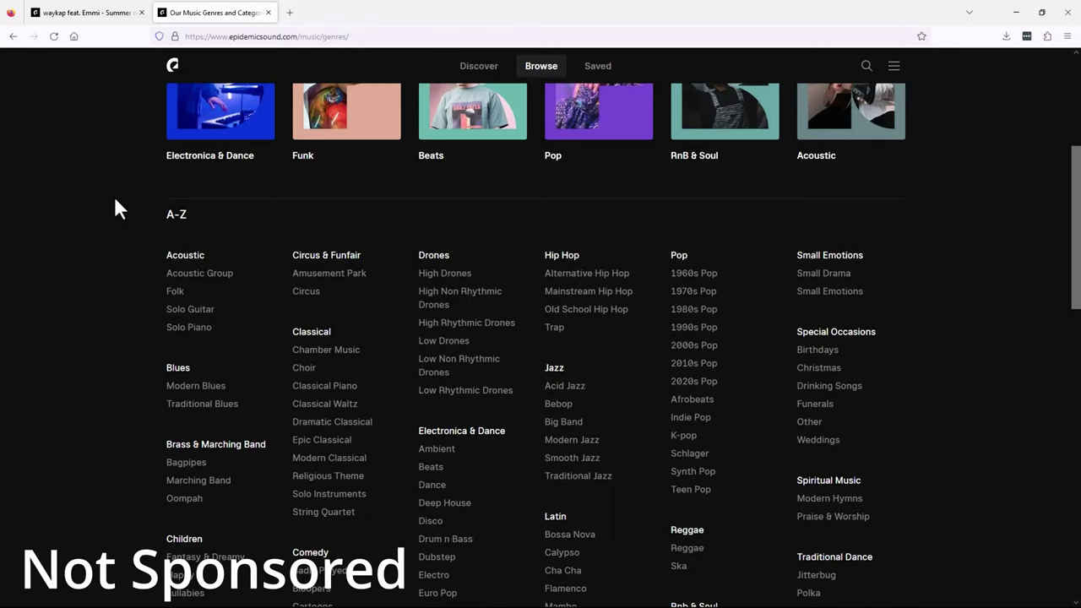
scroll(116, 203, down, 6)
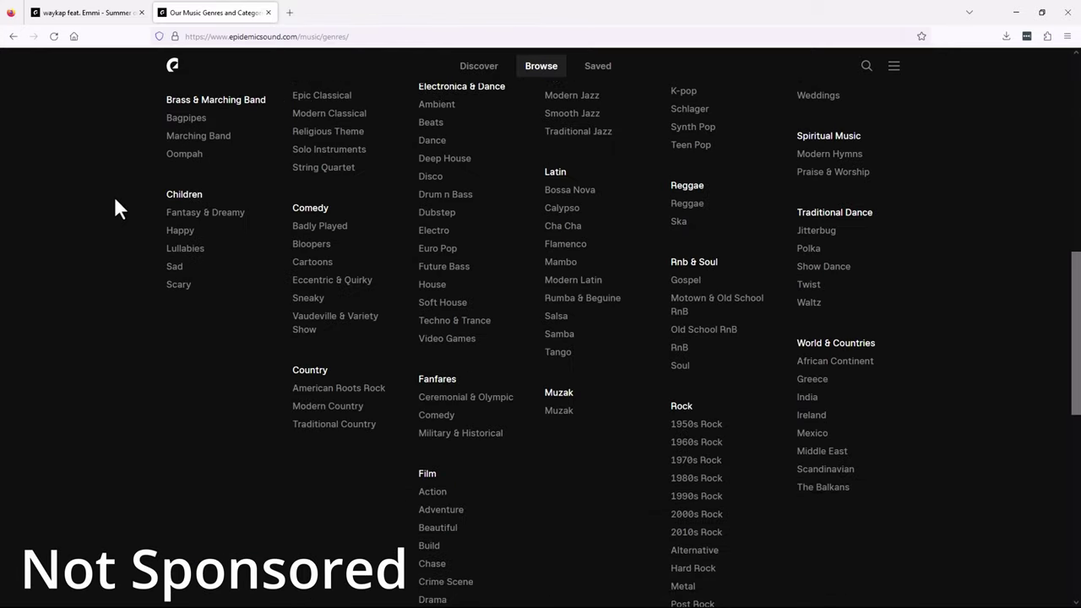
scroll(116, 203, down, 4)
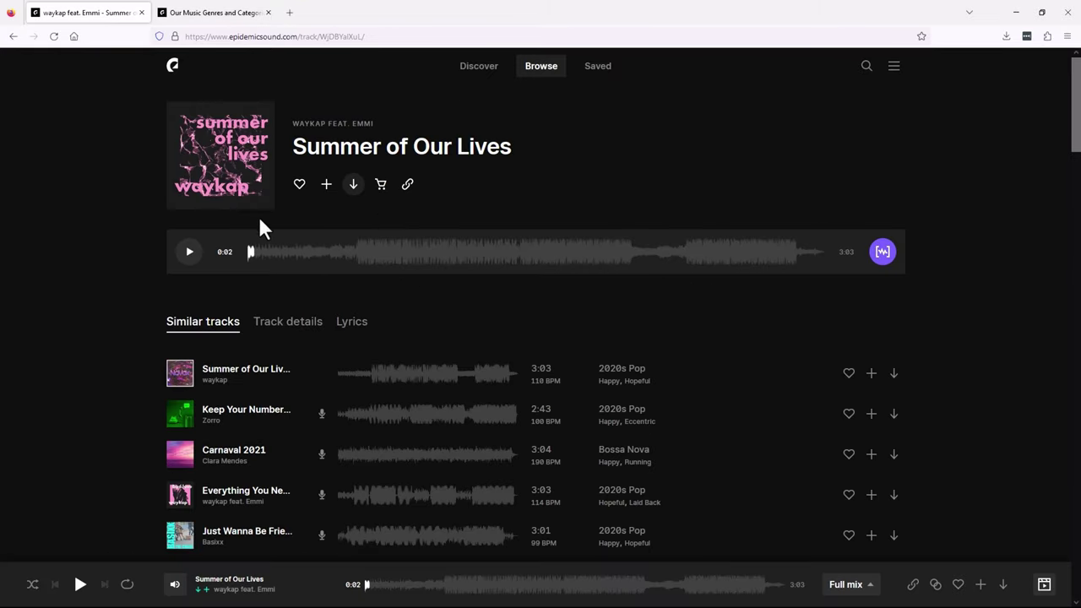
click(190, 252)
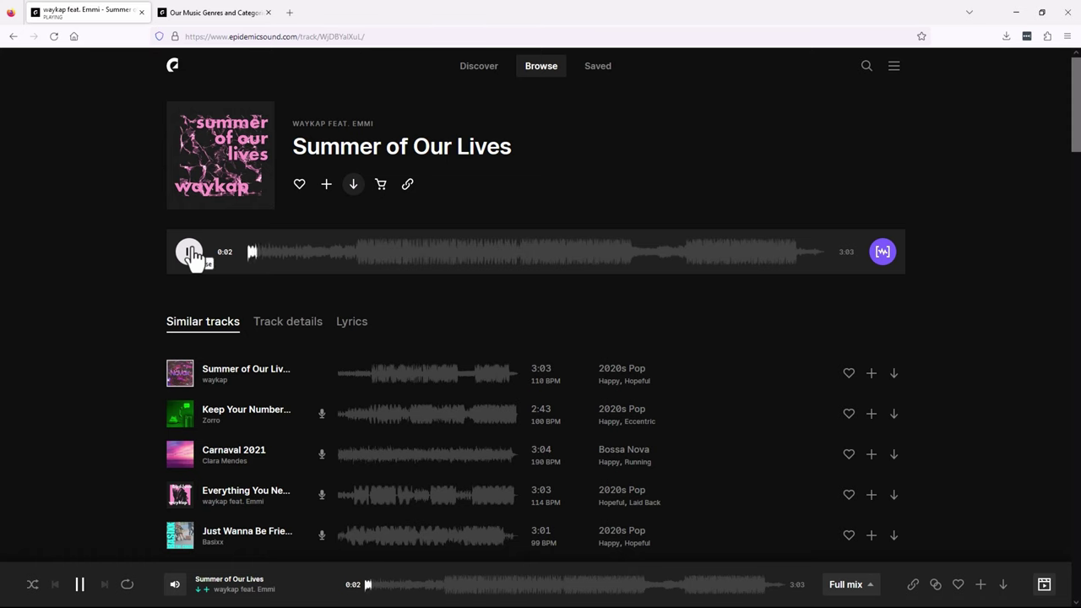
click(190, 252)
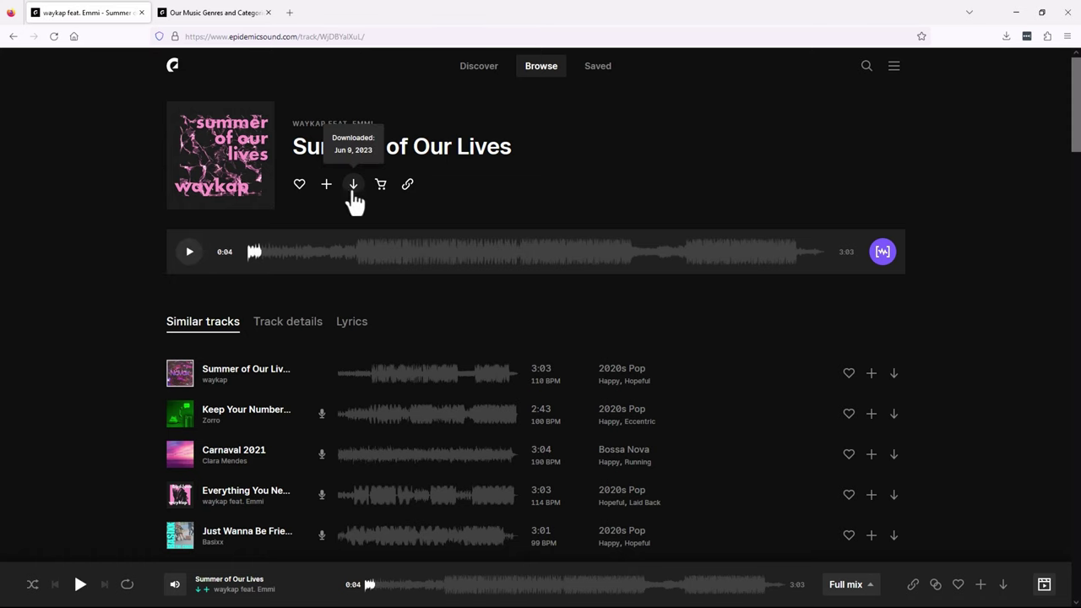
Step: Download Summer of Our Lives with Stems set to All stems (.zip) and File format MP3
click(354, 186)
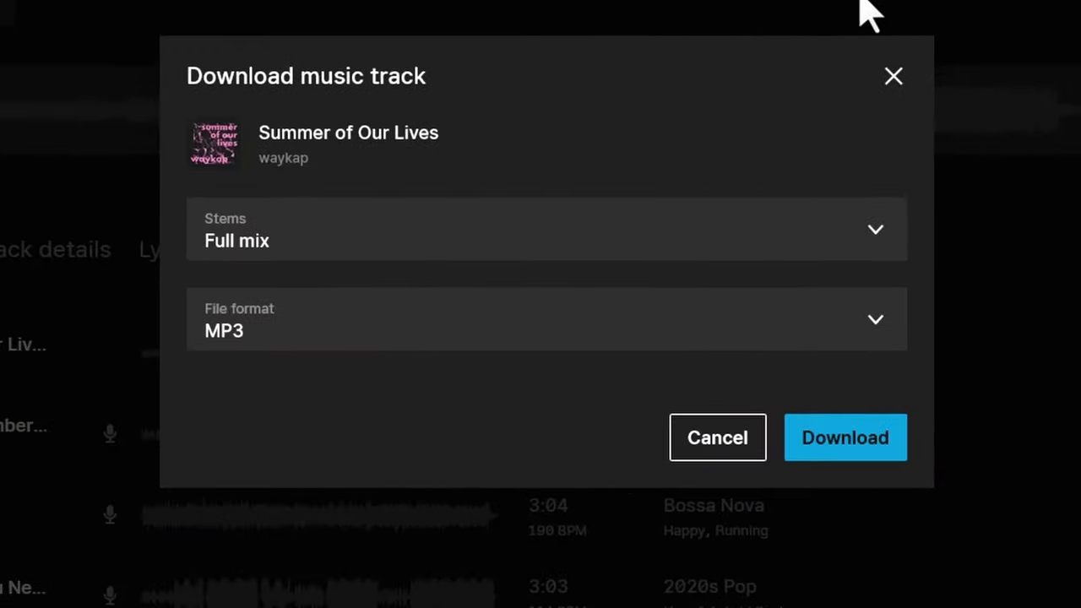
click(878, 237)
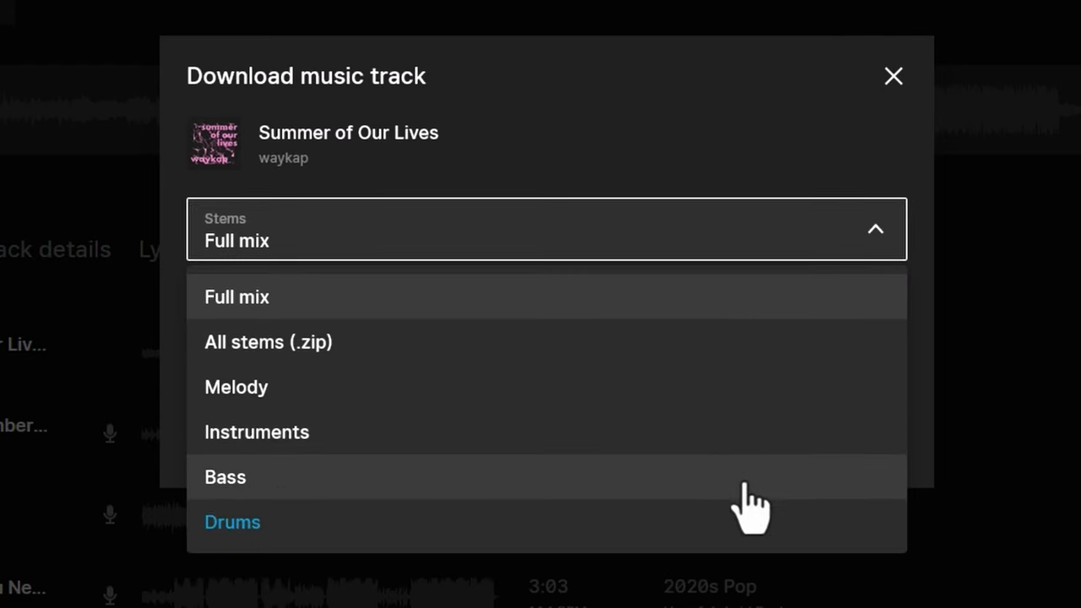
click(724, 348)
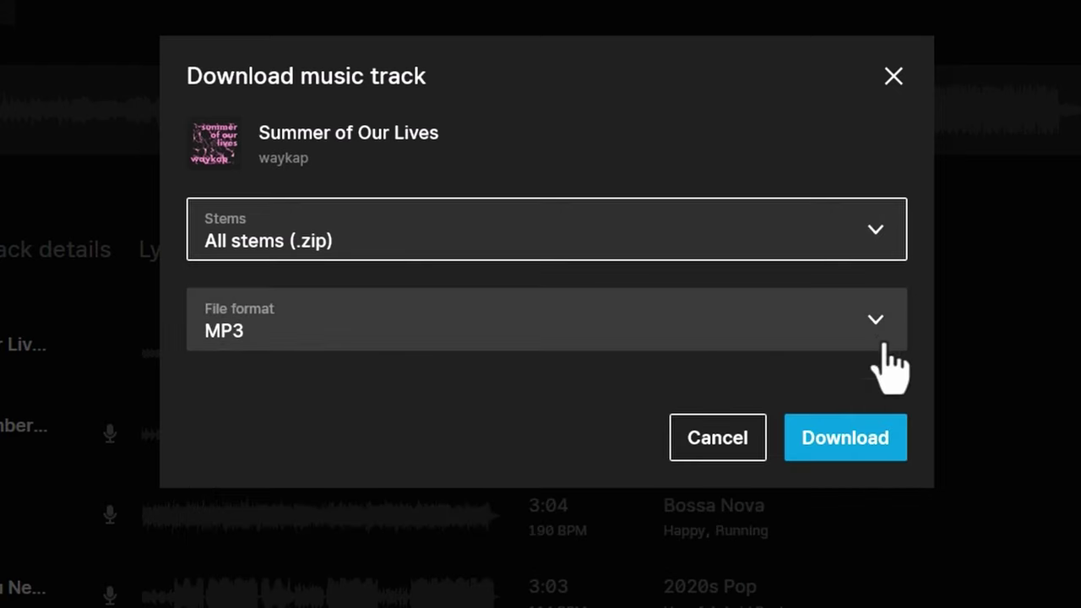
click(879, 318)
click(883, 334)
click(882, 338)
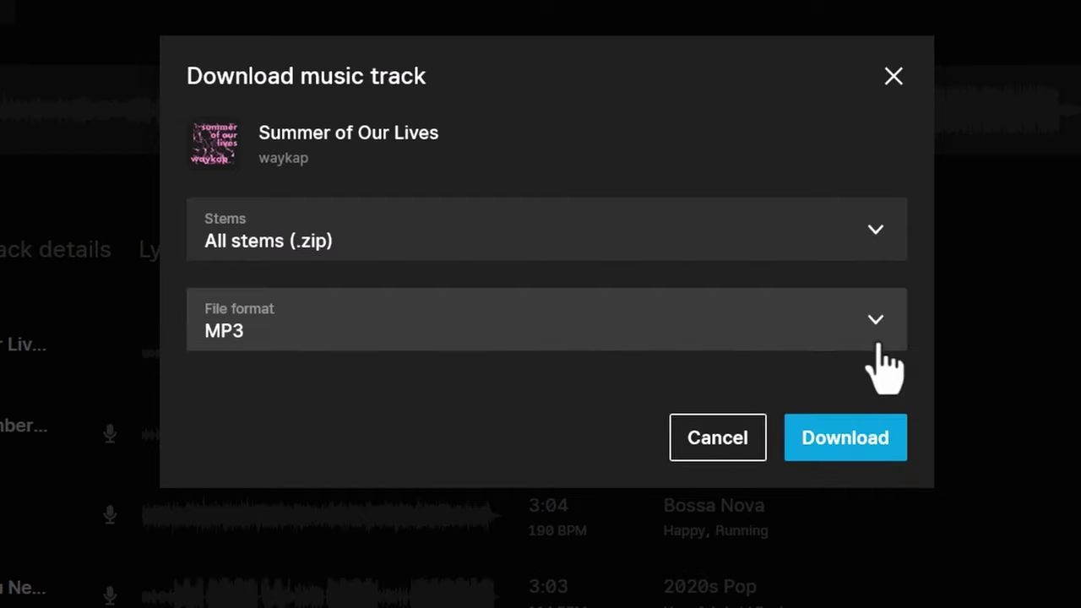
click(871, 449)
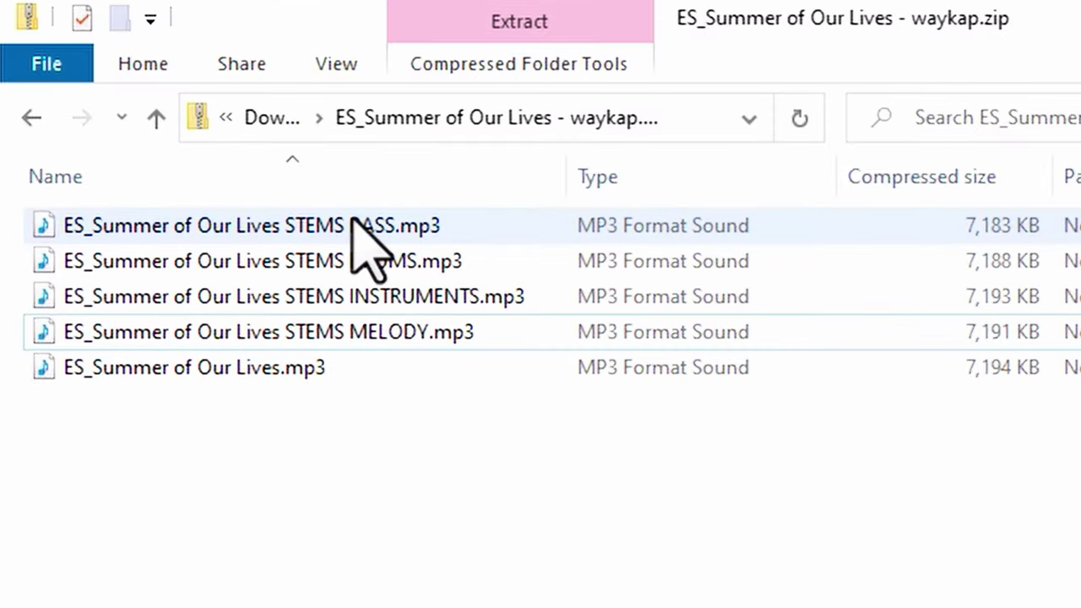
Step: Drag the Bass, Drums, Instruments and Melody stem MP3s into the Stems bin
click(353, 222)
shift+click(420, 332)
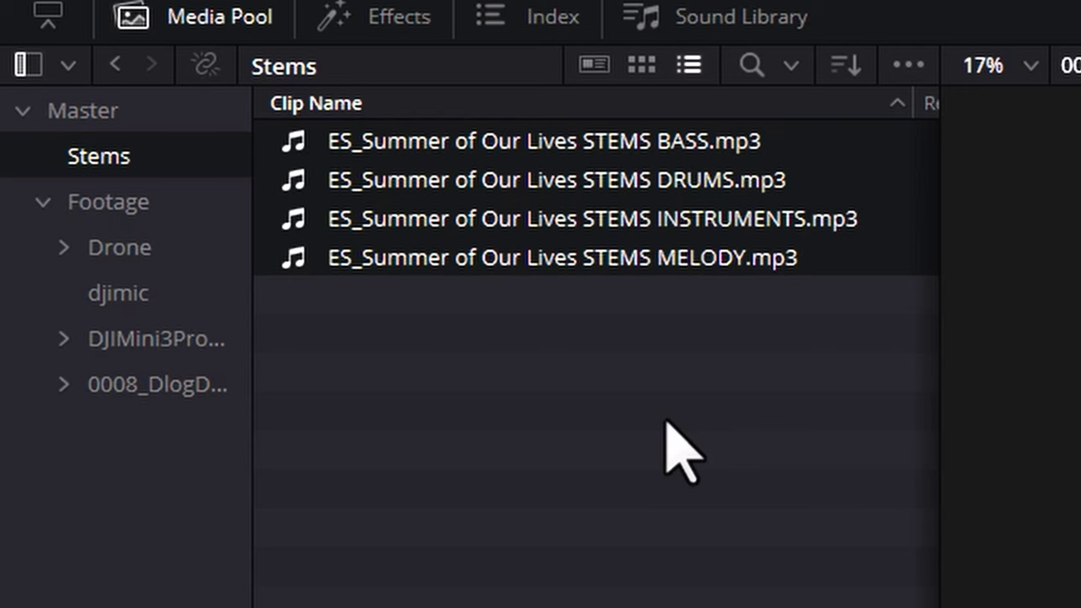
Step: Drag the Drums, Bass and Instruments stems onto audio tracks A1, A2 and A3
drag(506, 180, 447, 390)
drag(524, 141, 444, 440)
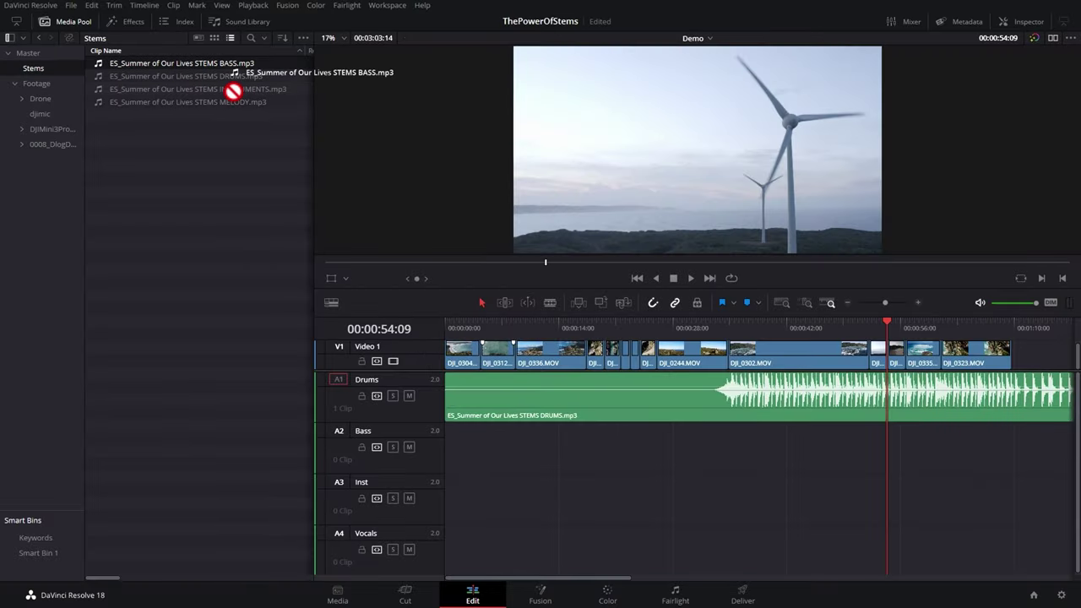
drag(202, 89, 442, 488)
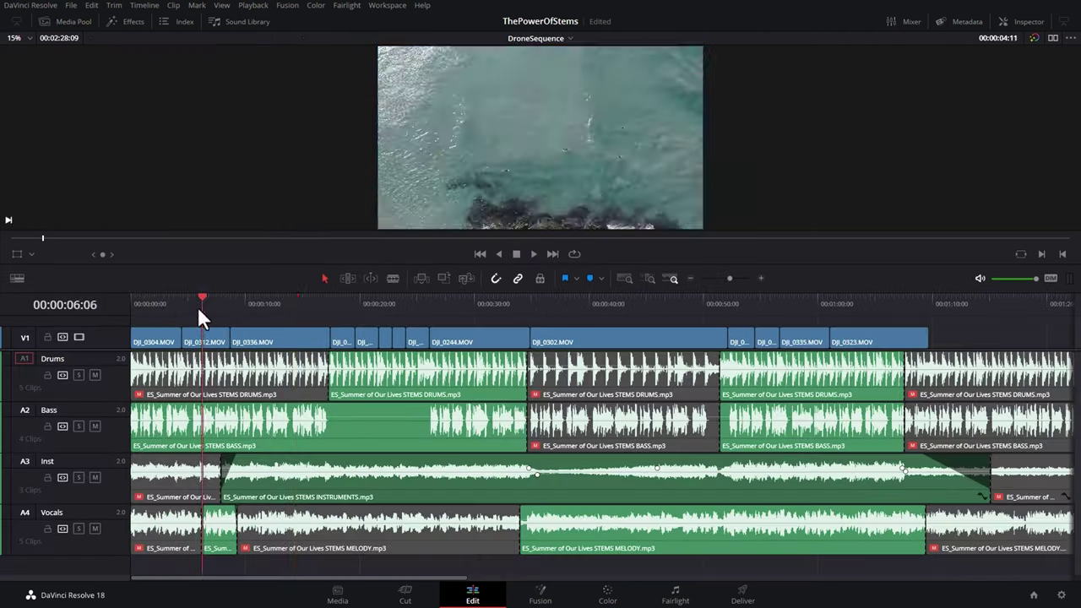
Step: Scrub the DroneSequence, select the disabled drums and bass clips, and play the remix
drag(198, 306, 784, 309)
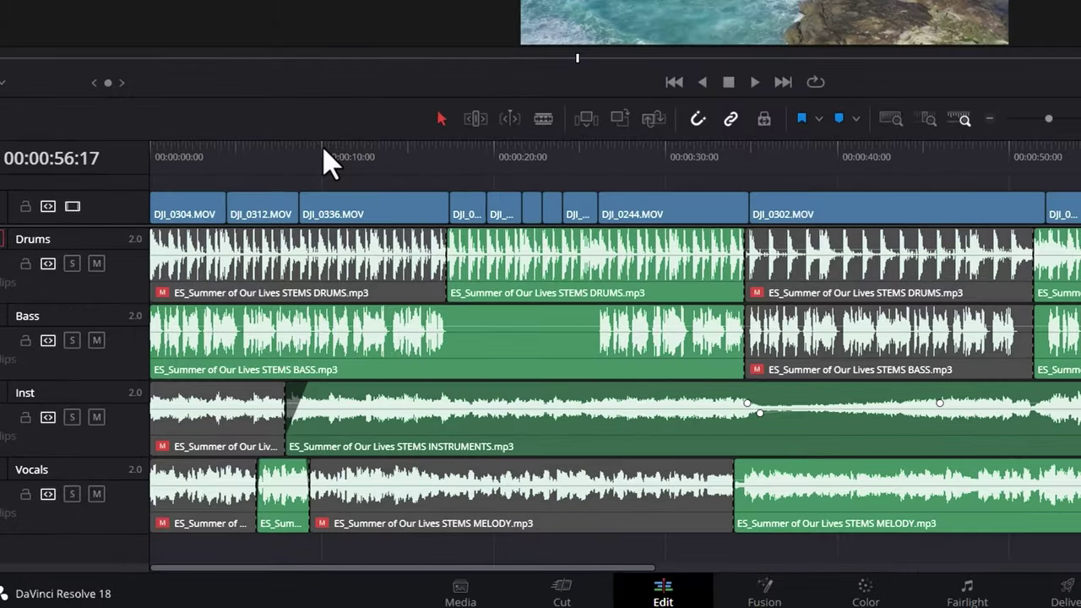
click(383, 241)
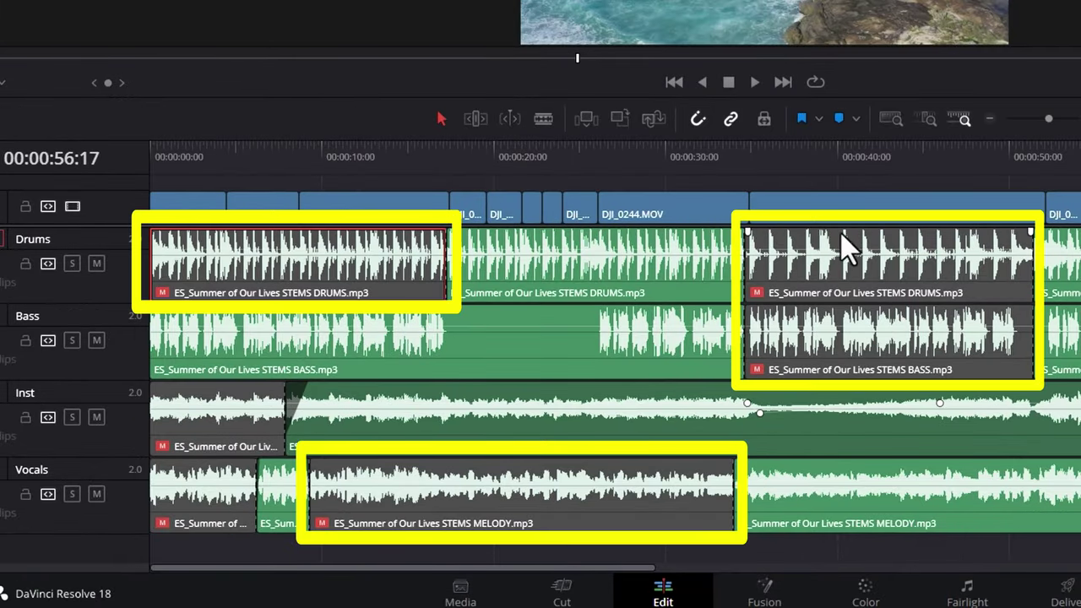
click(864, 313)
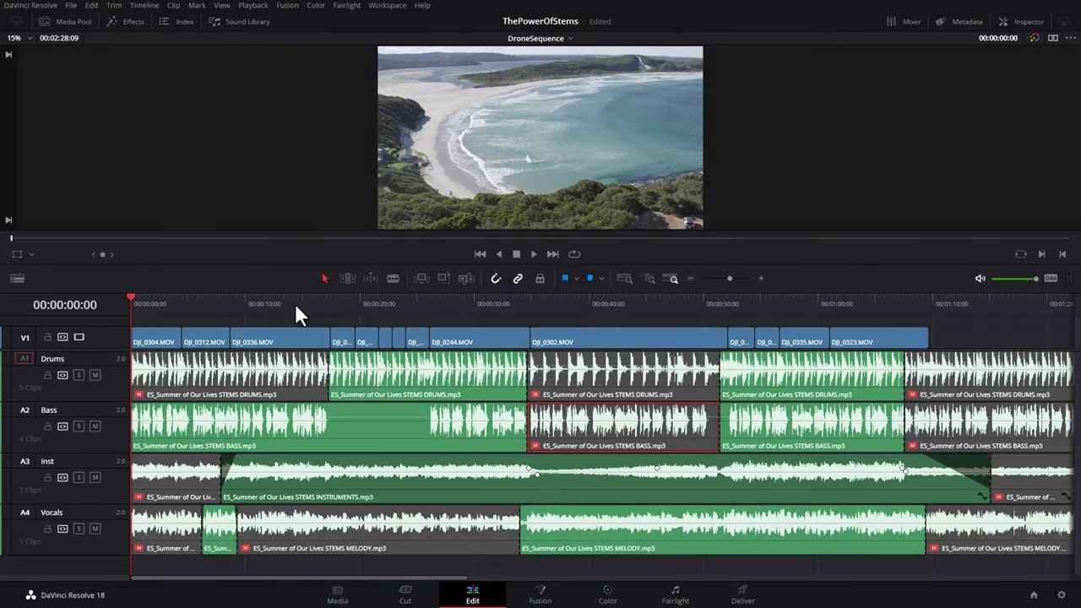
key(space)
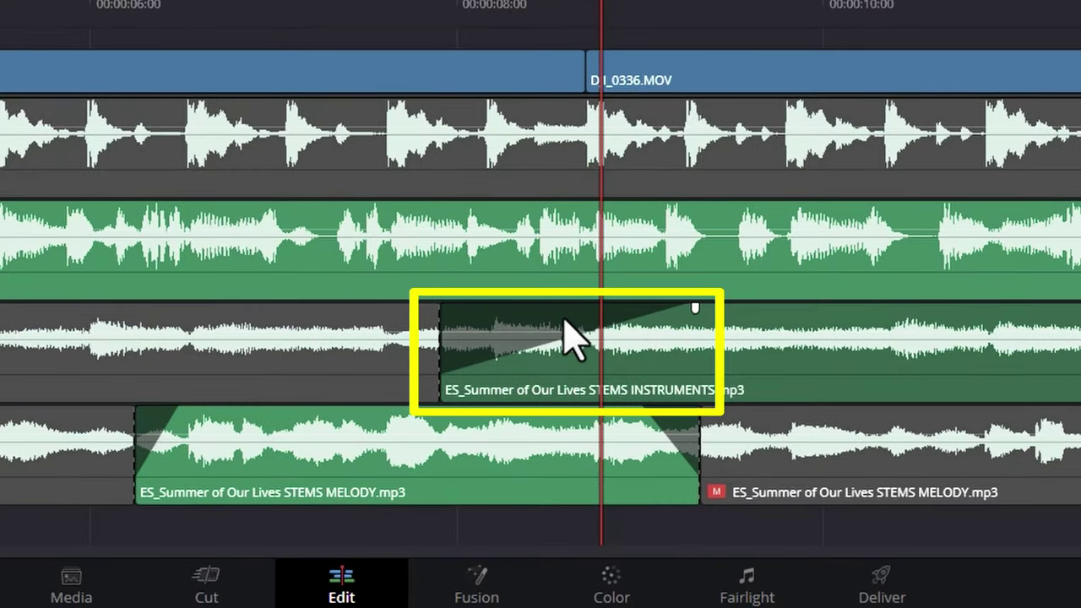
click(450, 6)
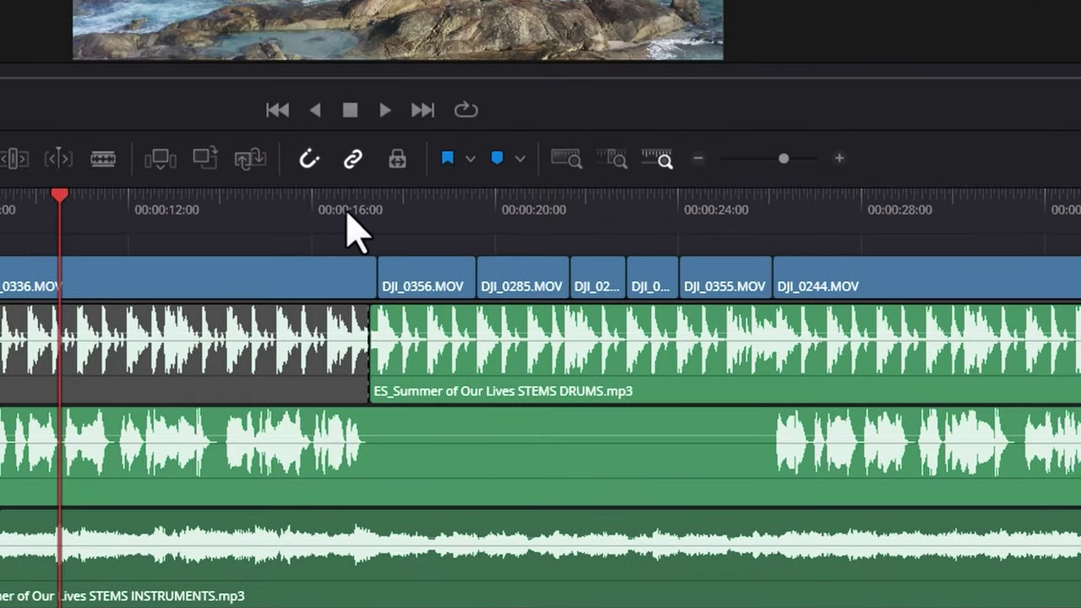
Step: Play the remix from just before 00:00:16:00, then resume from a later point
click(509, 305)
key(space)
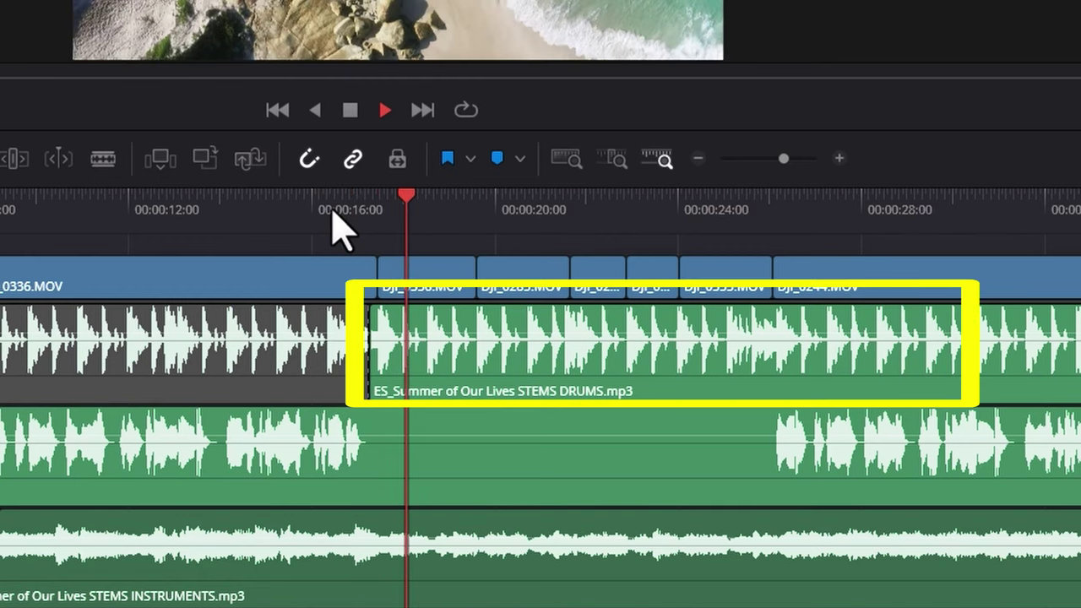
key(space)
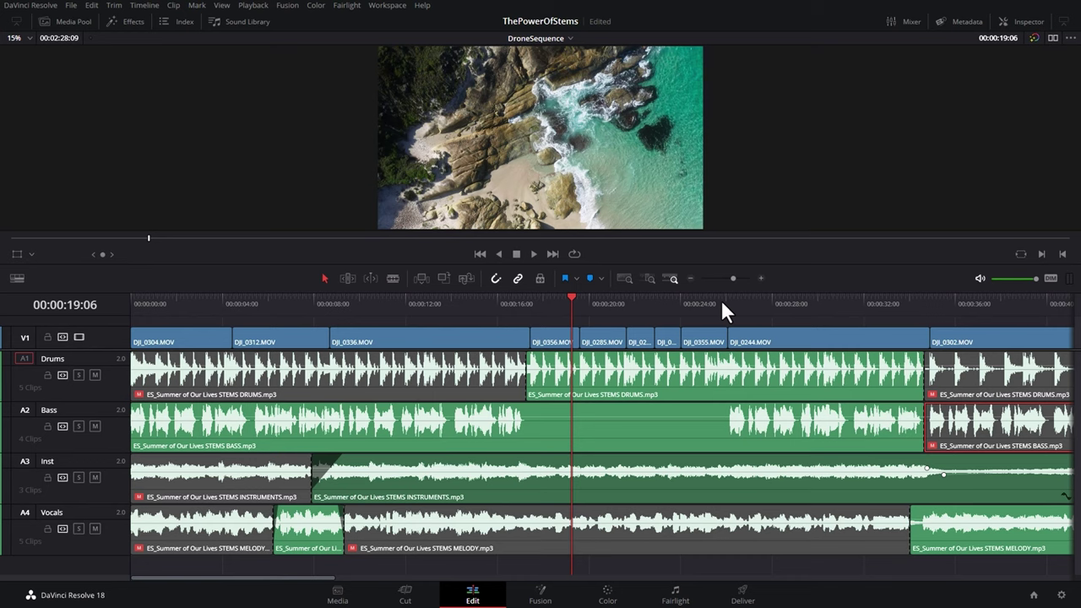
click(721, 302)
key(space)
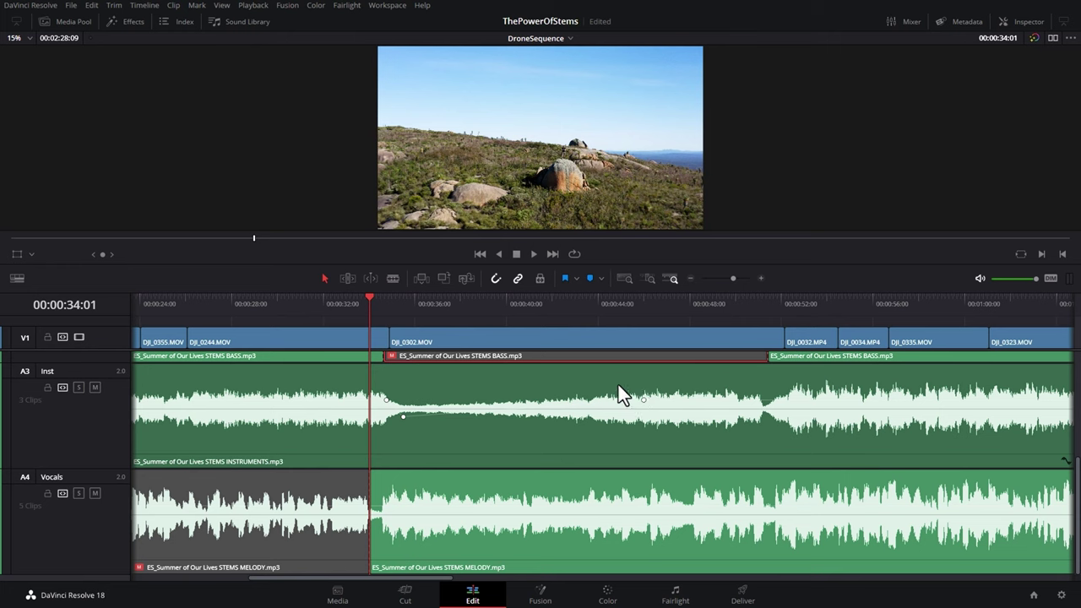
Step: Play from 34 seconds, then replay from about 00:00:51:11 through the Inst dip
key(space)
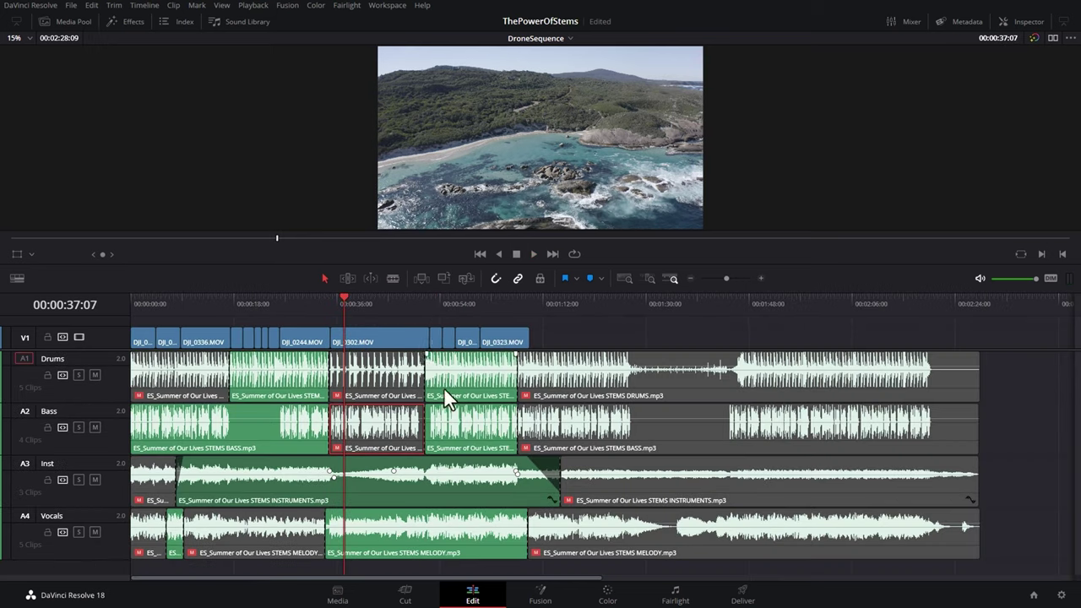
click(422, 302)
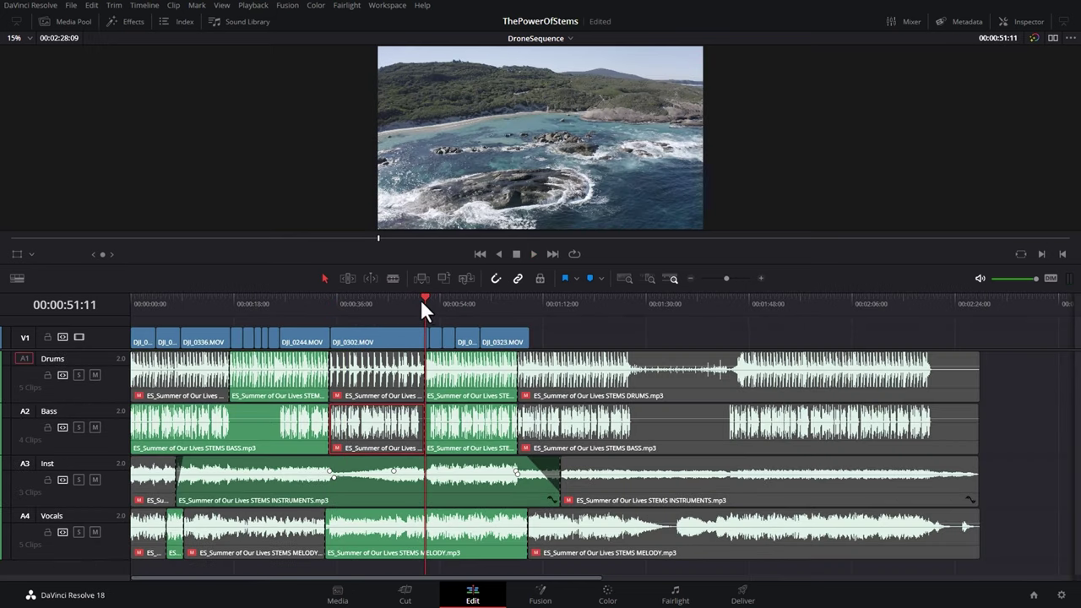
key(space)
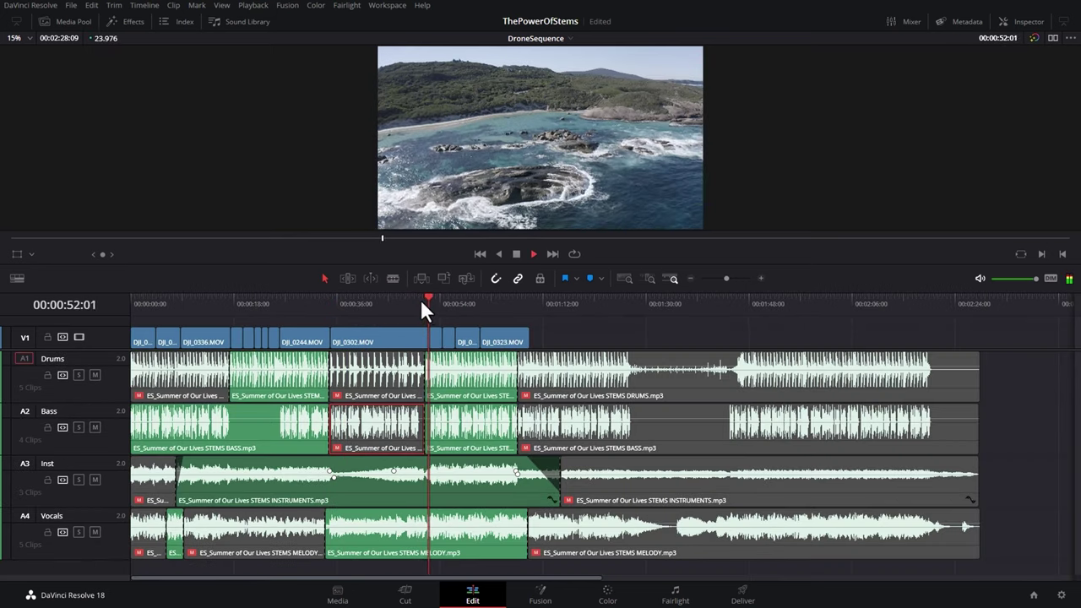